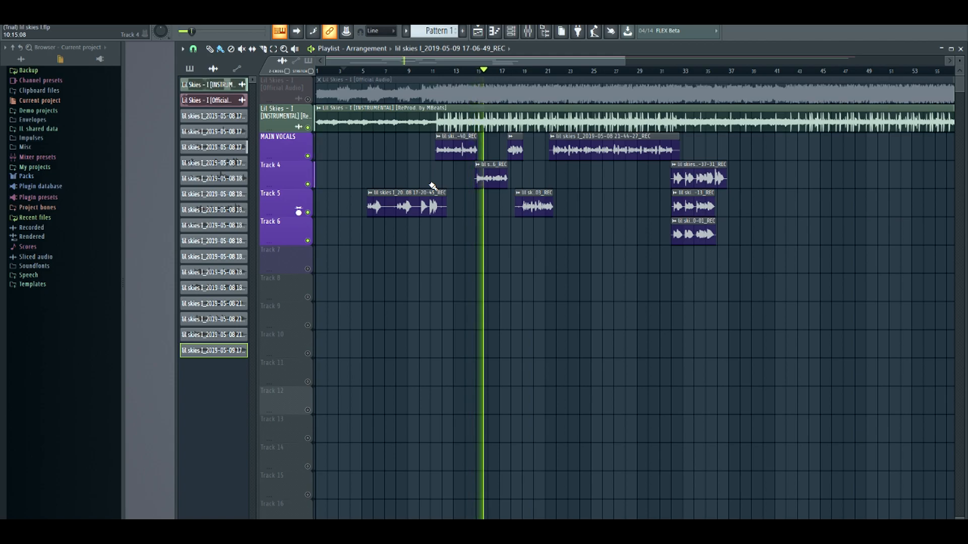
Stop playback and examine the Auto-Tune 8.1 and Fruity parametric EQ 2 settings on the REC mixer track
{"action": "key", "text": "space"}
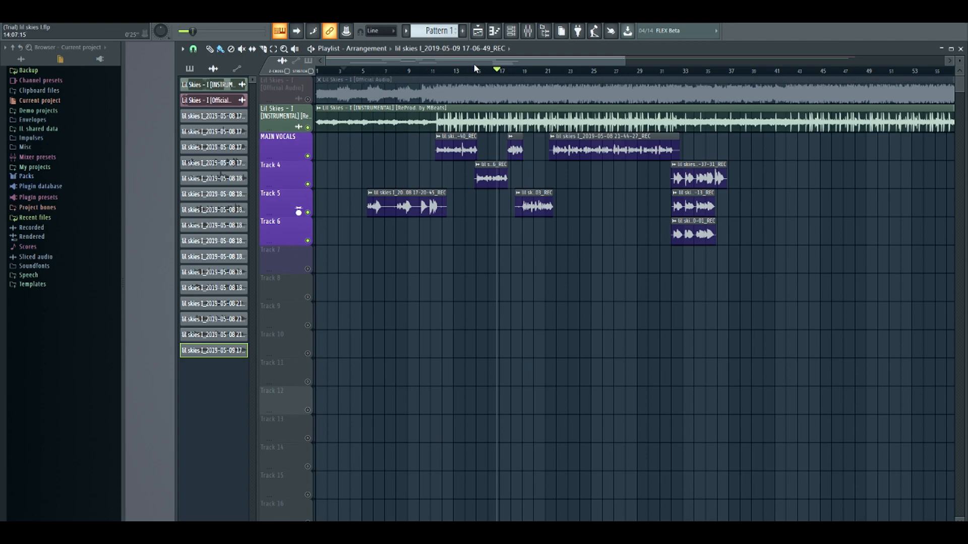
{"action": "key", "text": "F9"}
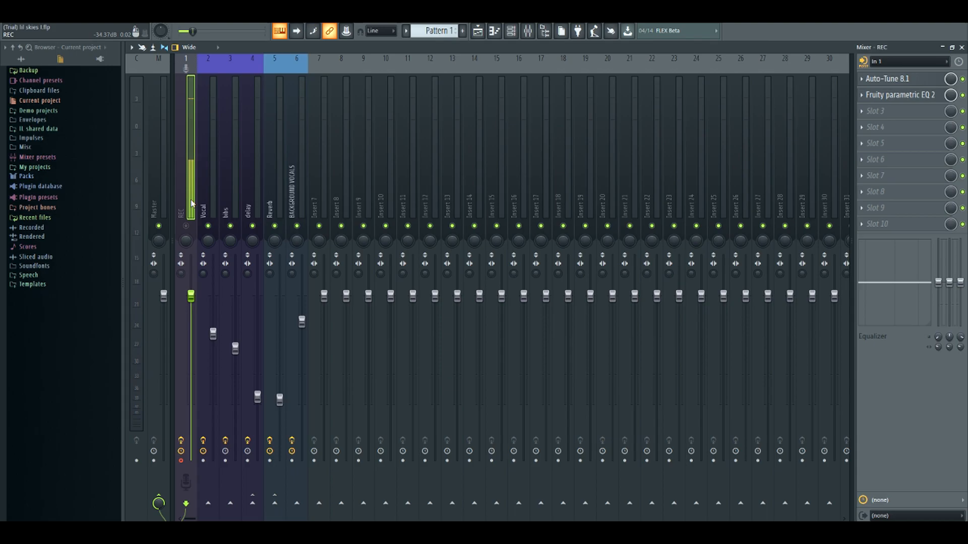
{"action": "left_click", "coordinate": [887, 79]}
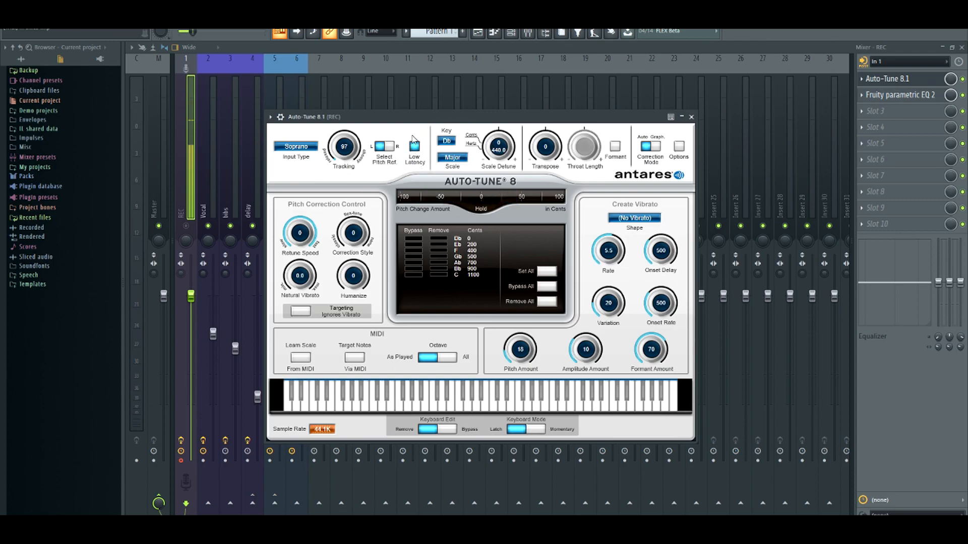
{"action": "left_click", "coordinate": [691, 117]}
{"action": "left_click", "coordinate": [887, 95]}
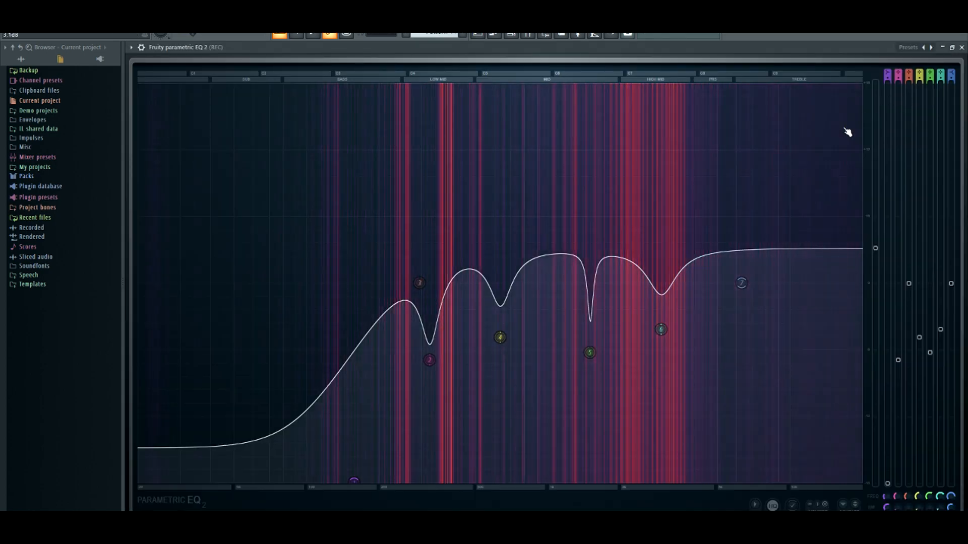
{"action": "left_click", "coordinate": [961, 48]}
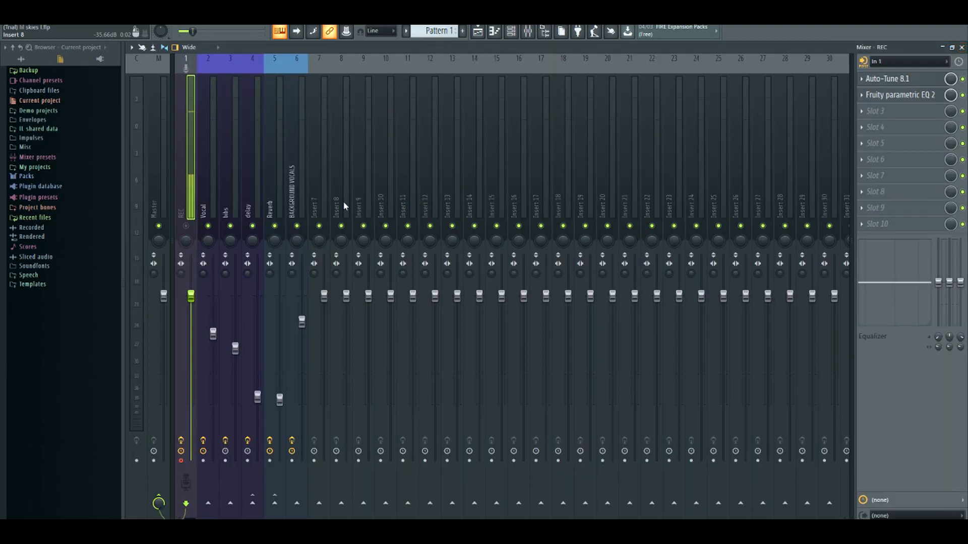
Select the Vocal mixer track and try out a send from it to Insert 7, removing that send again
{"action": "left_click", "coordinate": [209, 182]}
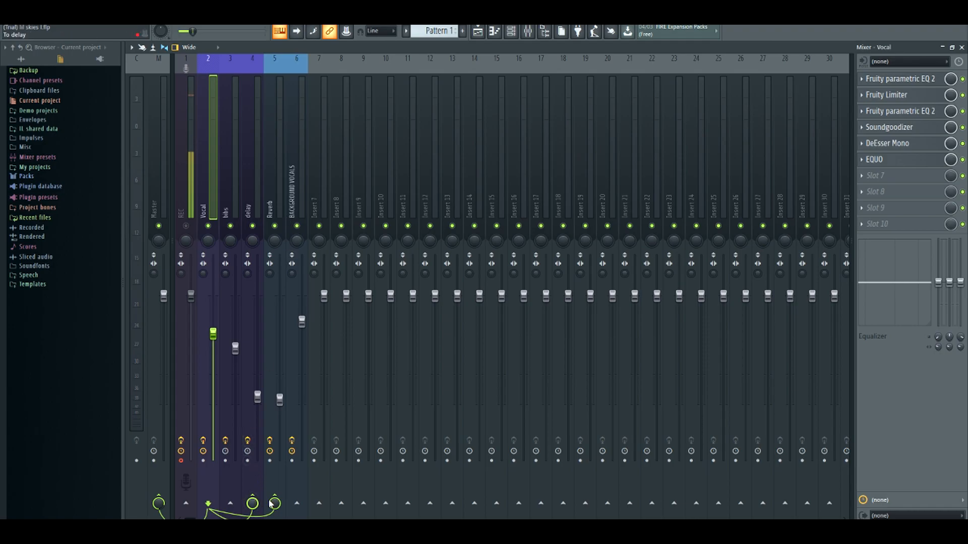
{"action": "left_click", "coordinate": [319, 502]}
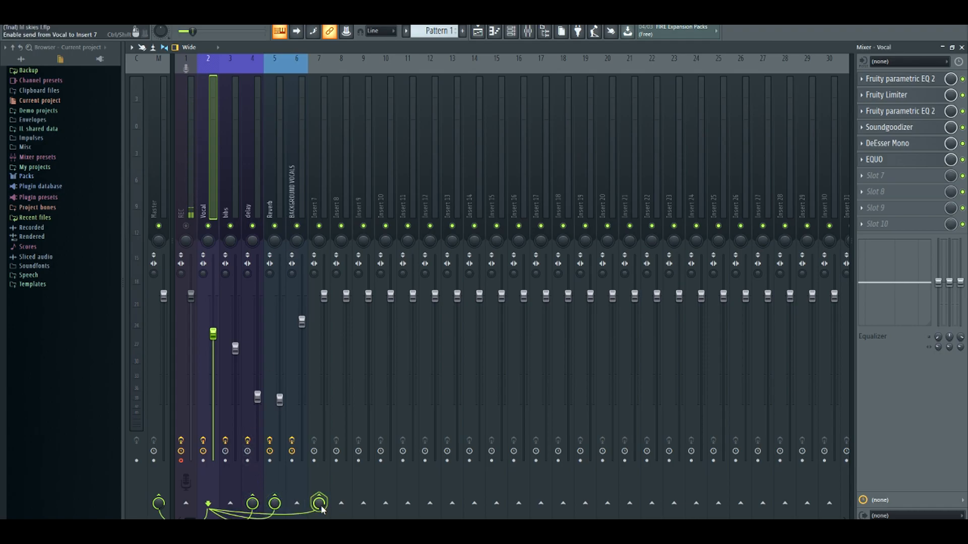
{"action": "left_click", "coordinate": [320, 502]}
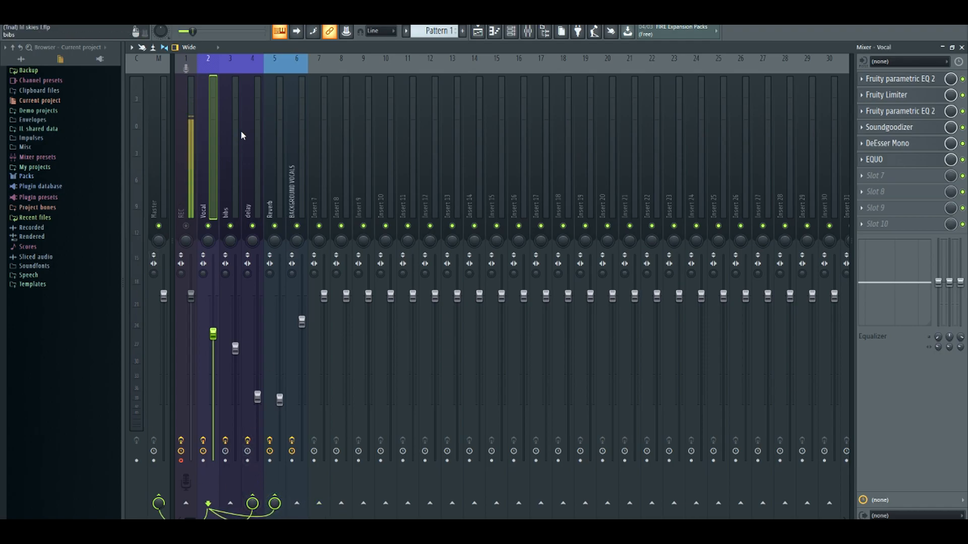
Examine the Vocal track's first Fruity parametric EQ 2, Fruity Limiter and second Fruity parametric EQ 2 settings
{"action": "left_click", "coordinate": [899, 79]}
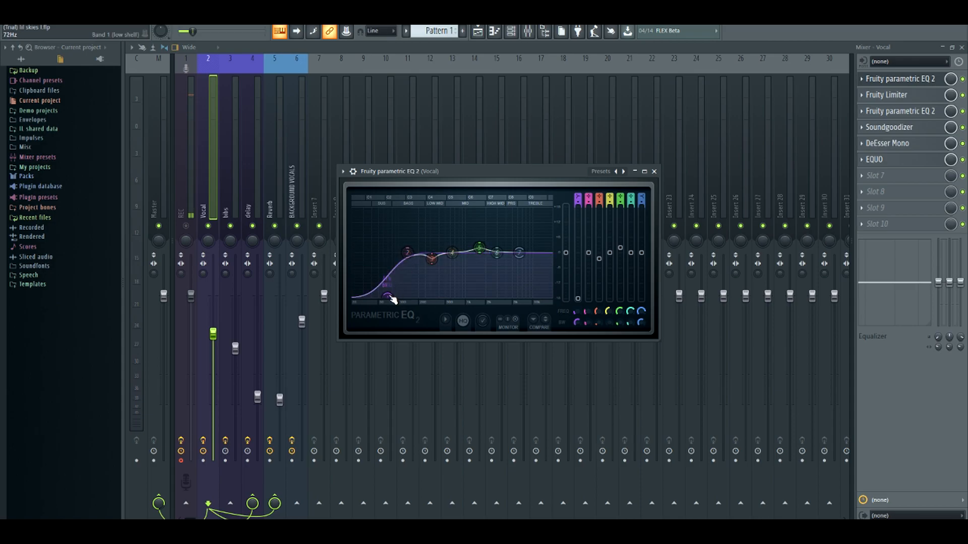
{"action": "left_click", "coordinate": [654, 171]}
{"action": "left_click", "coordinate": [892, 95]}
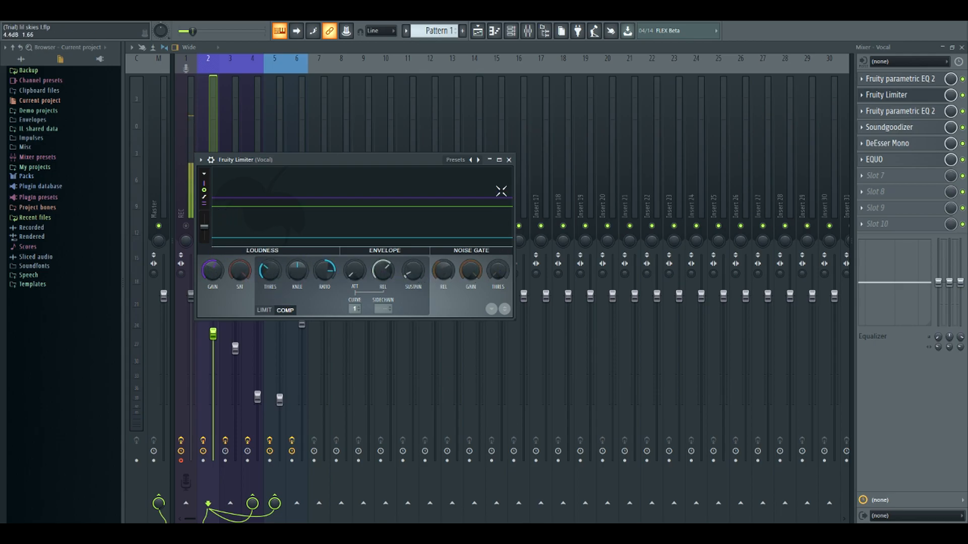
{"action": "left_click", "coordinate": [510, 160]}
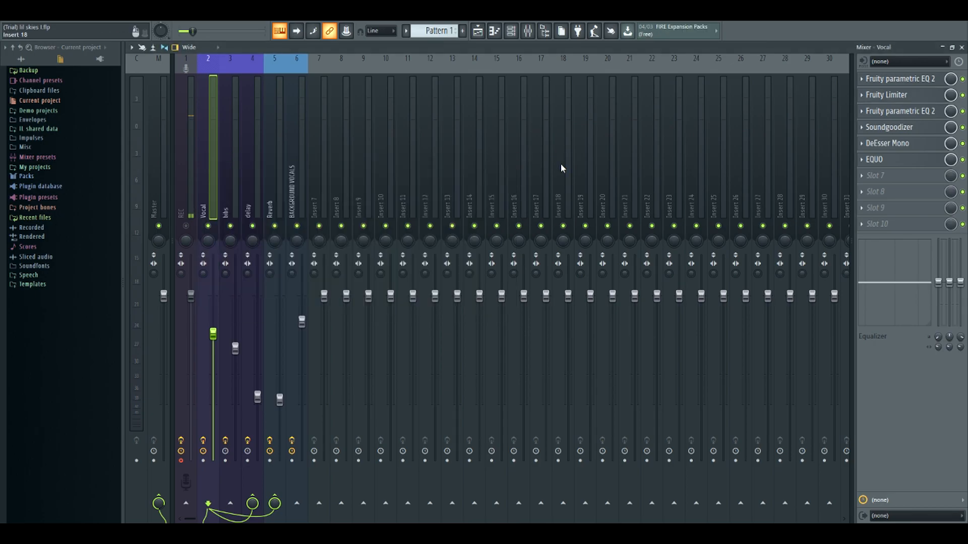
{"action": "left_click", "coordinate": [903, 111]}
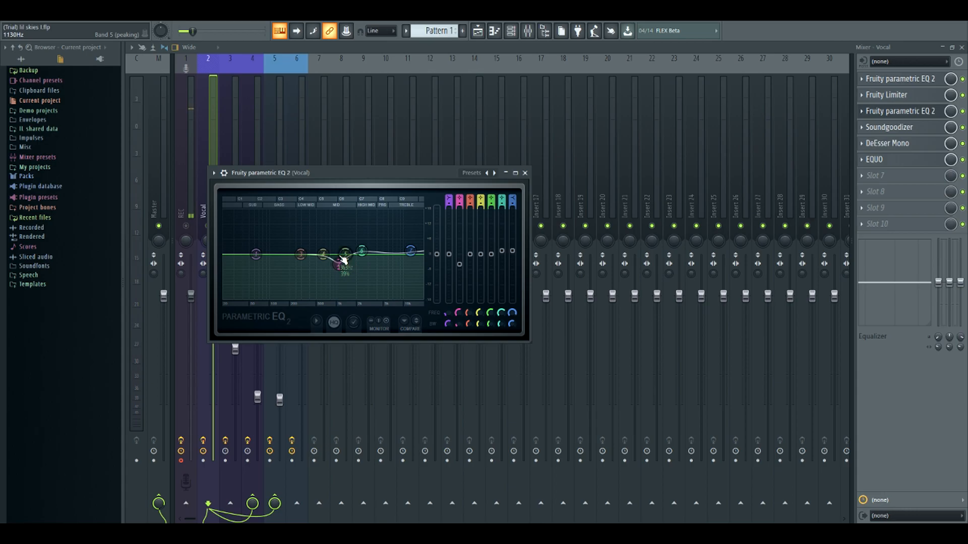
{"action": "left_click", "coordinate": [525, 173]}
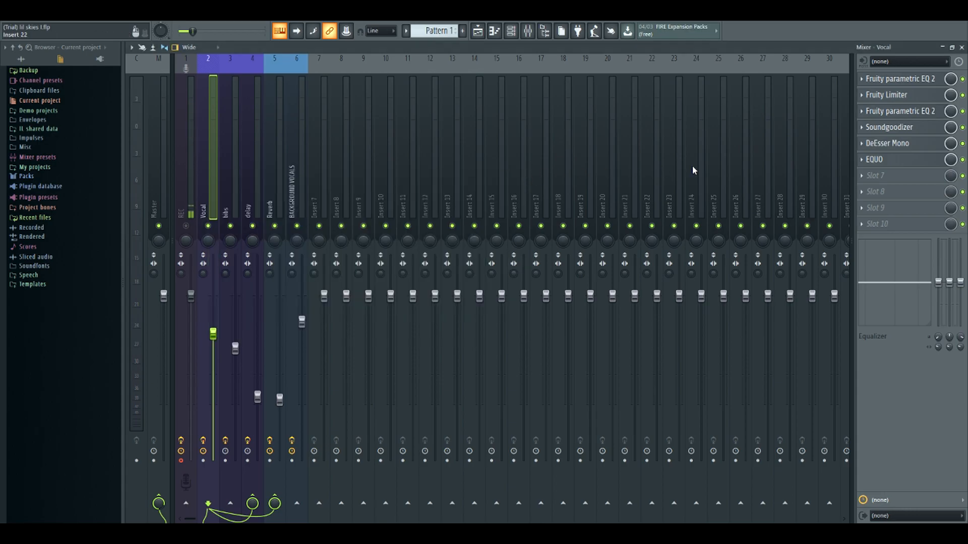
Examine the Soundgoodizer, DeEsser Mono and EQUO settings on the Vocal track
{"action": "left_click", "coordinate": [885, 131]}
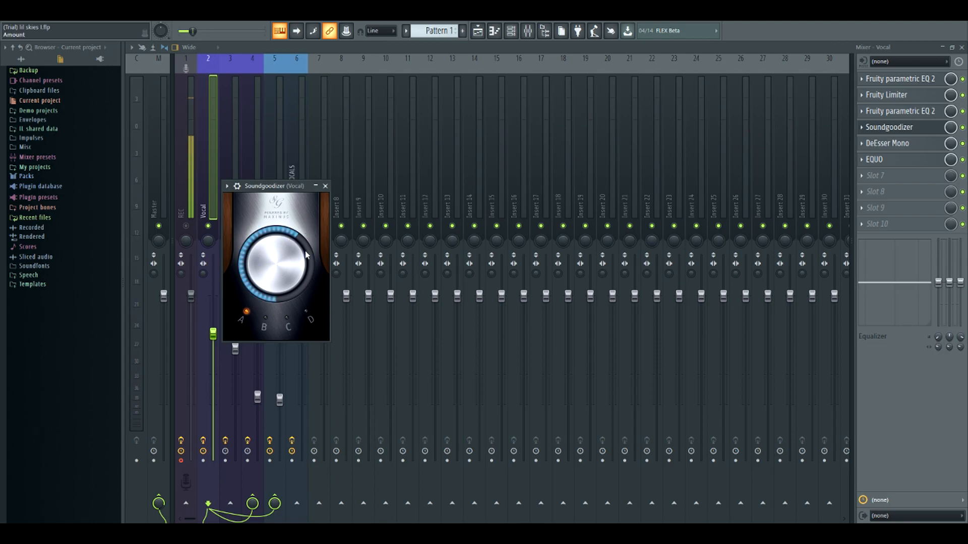
{"action": "left_click", "coordinate": [325, 186]}
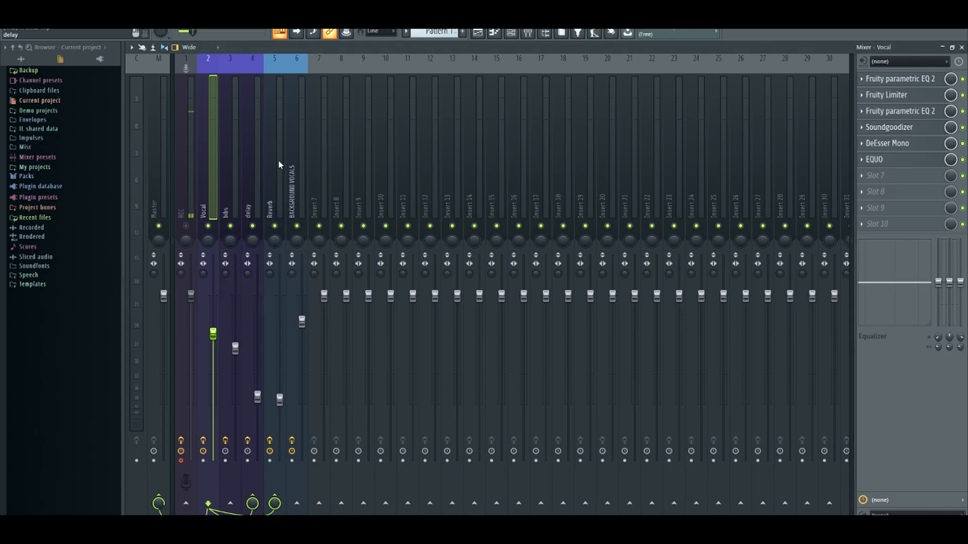
{"action": "left_click", "coordinate": [906, 145]}
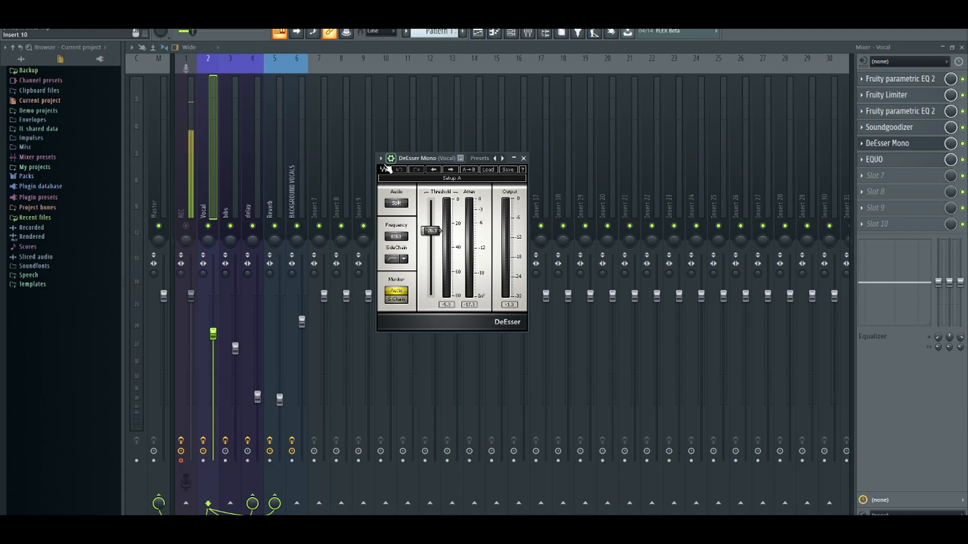
{"action": "left_click", "coordinate": [524, 158]}
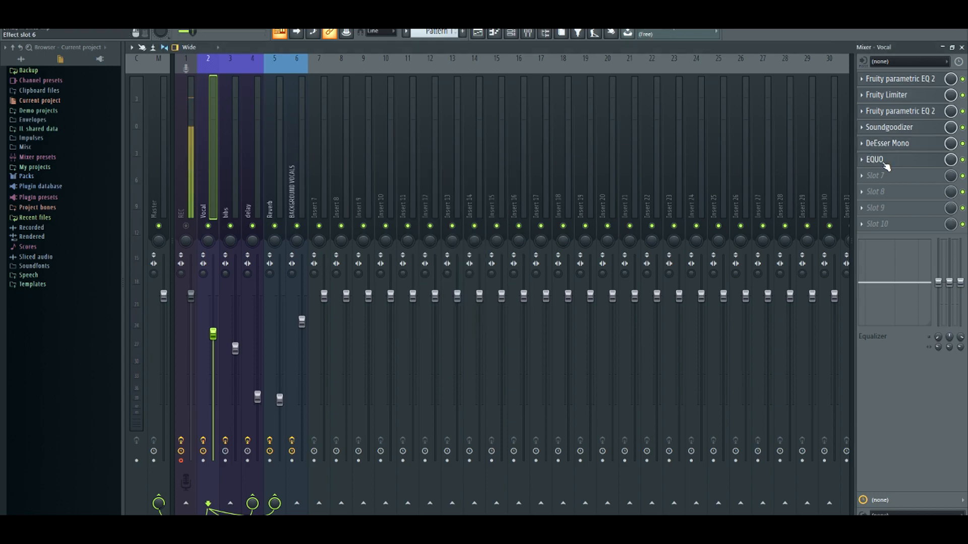
{"action": "left_click", "coordinate": [882, 159]}
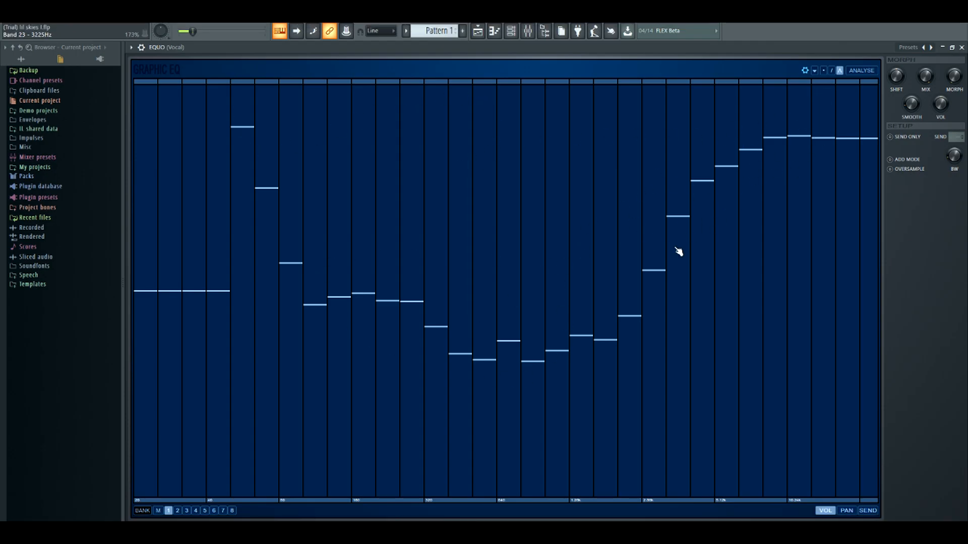
{"action": "left_click", "coordinate": [962, 47]}
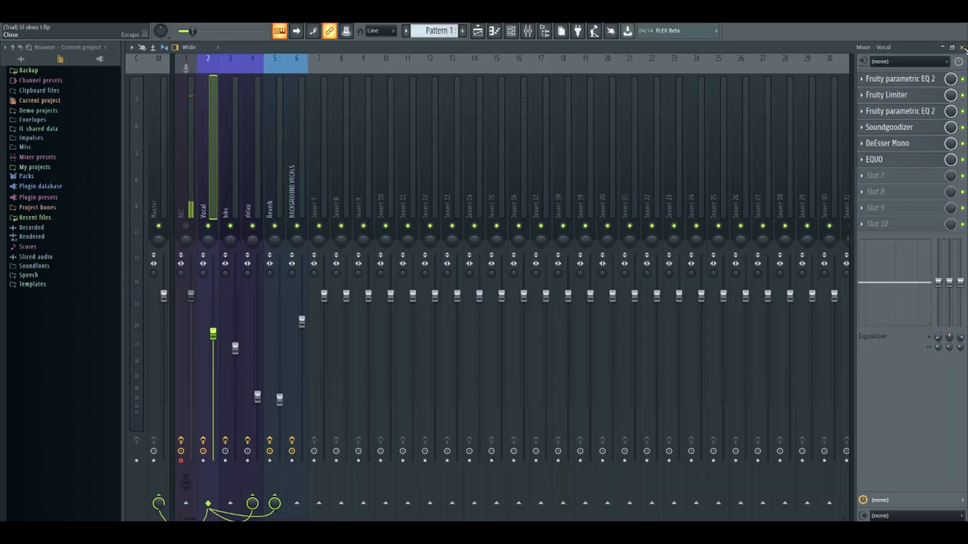
Examine the Fruity Delay 3 and Fruity parametric EQ 2 settings on the delay track
{"action": "left_click", "coordinate": [253, 222]}
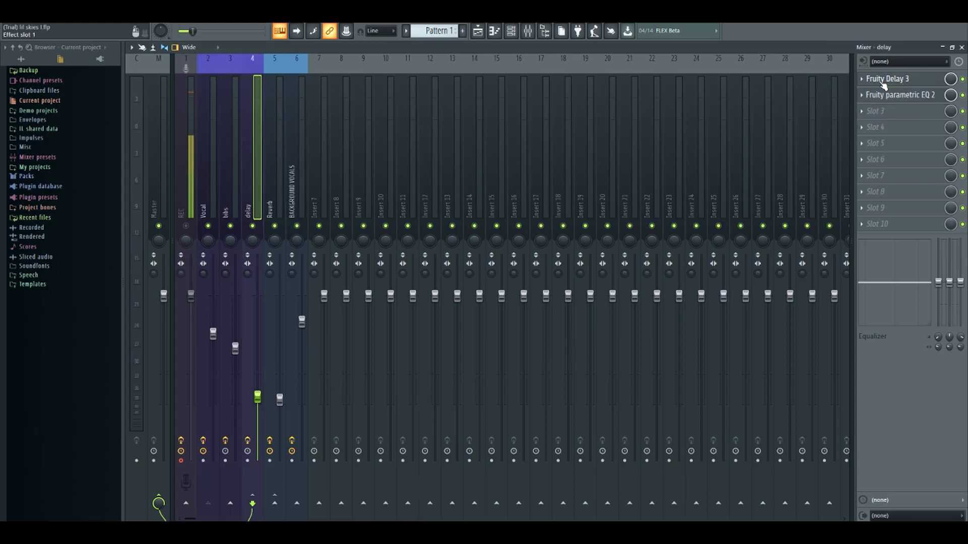
{"action": "left_click", "coordinate": [902, 80]}
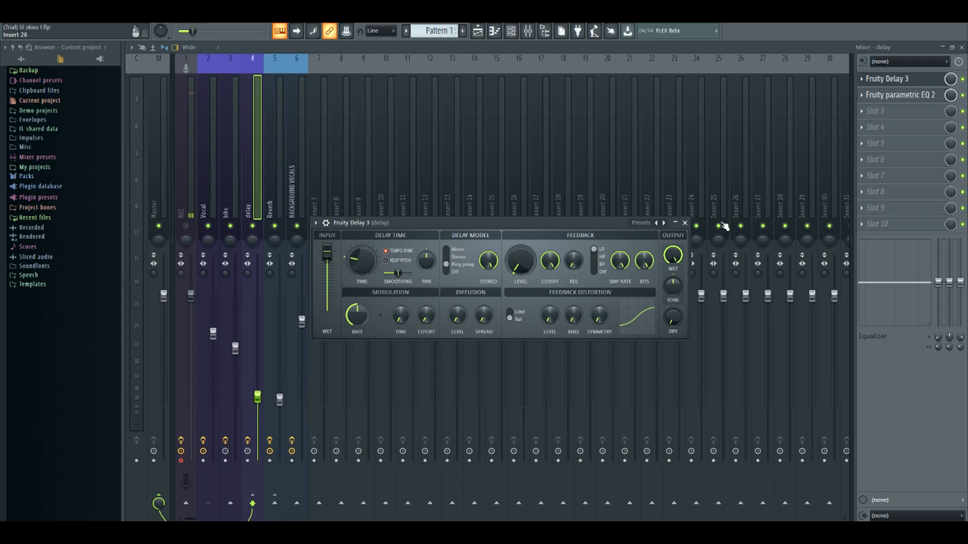
{"action": "left_click", "coordinate": [685, 223]}
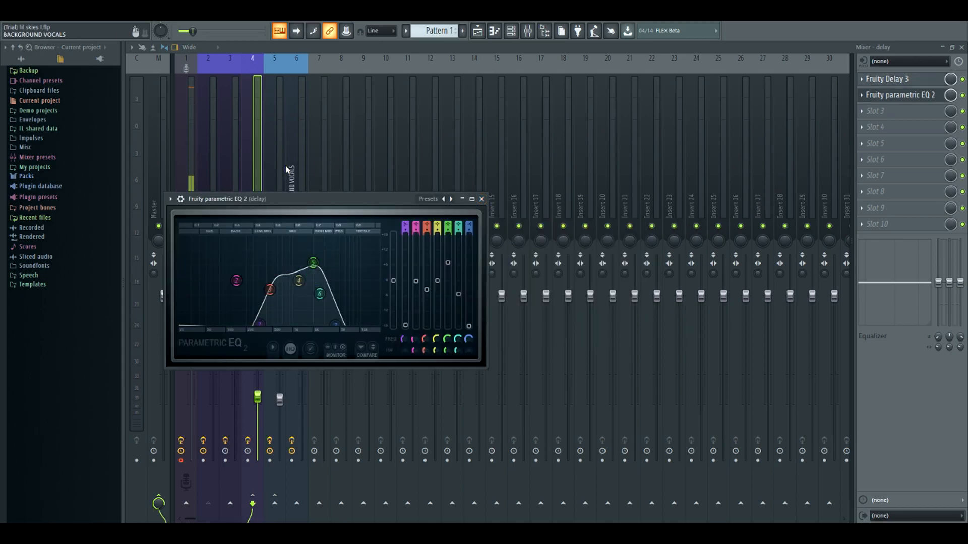
{"action": "left_click", "coordinate": [481, 199]}
Examine the Fruity Reeverb 2, Fruity parametric EQ 2 and Fruity Limiter settings on the Reverb track
{"action": "left_click", "coordinate": [274, 206]}
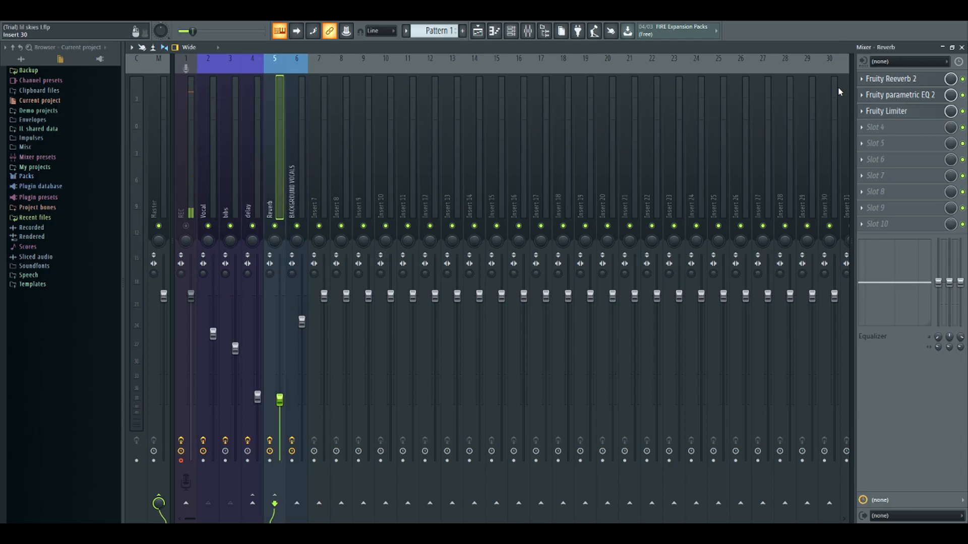
{"action": "left_click", "coordinate": [890, 78]}
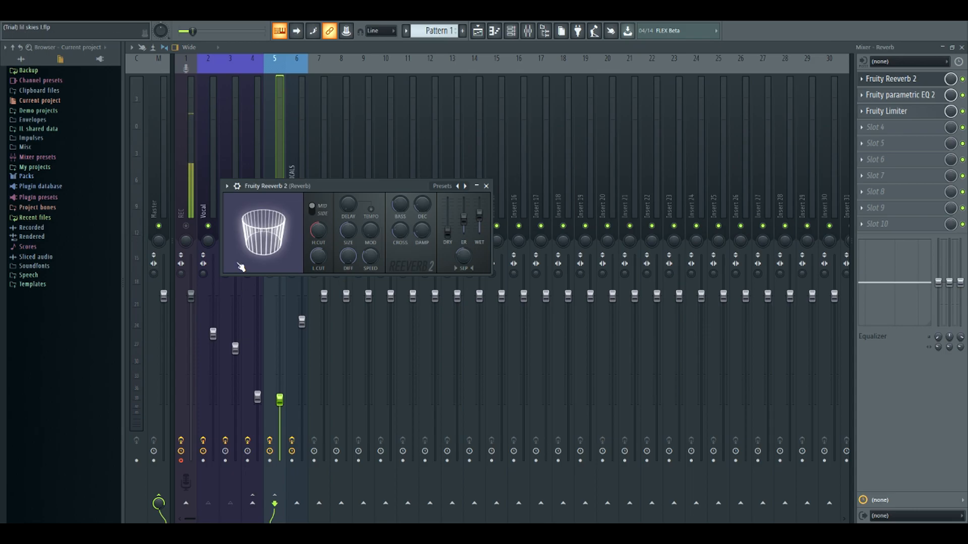
{"action": "left_click", "coordinate": [486, 186]}
{"action": "left_click", "coordinate": [922, 94]}
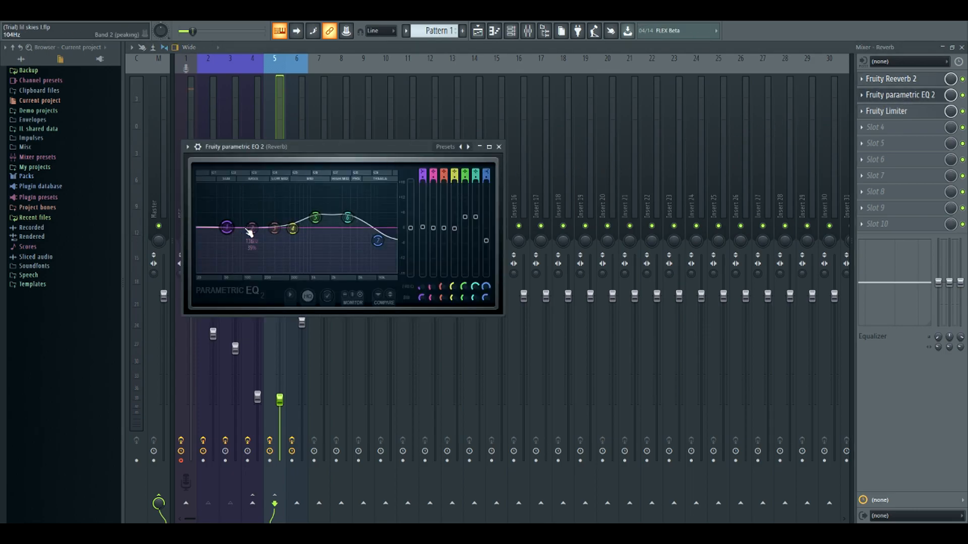
{"action": "left_click", "coordinate": [499, 148]}
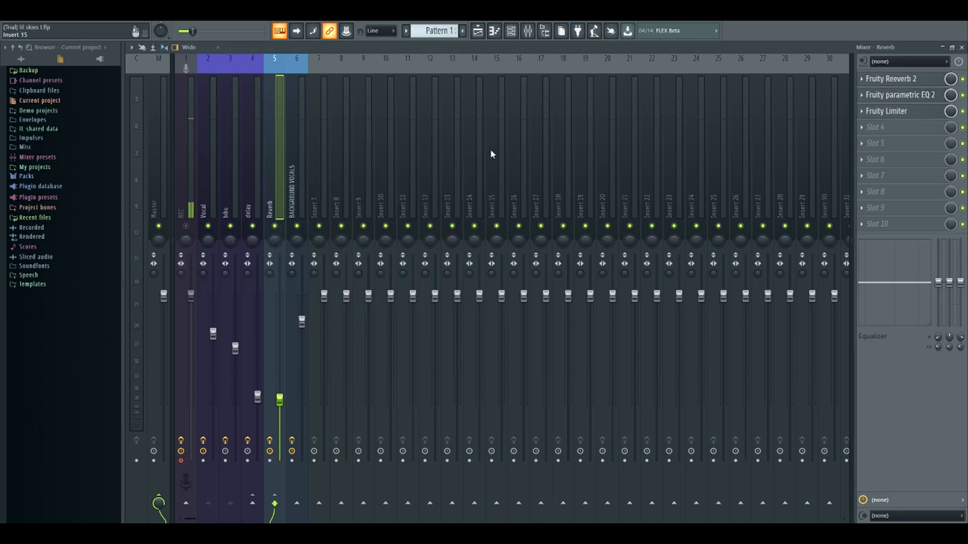
{"action": "left_click", "coordinate": [896, 111]}
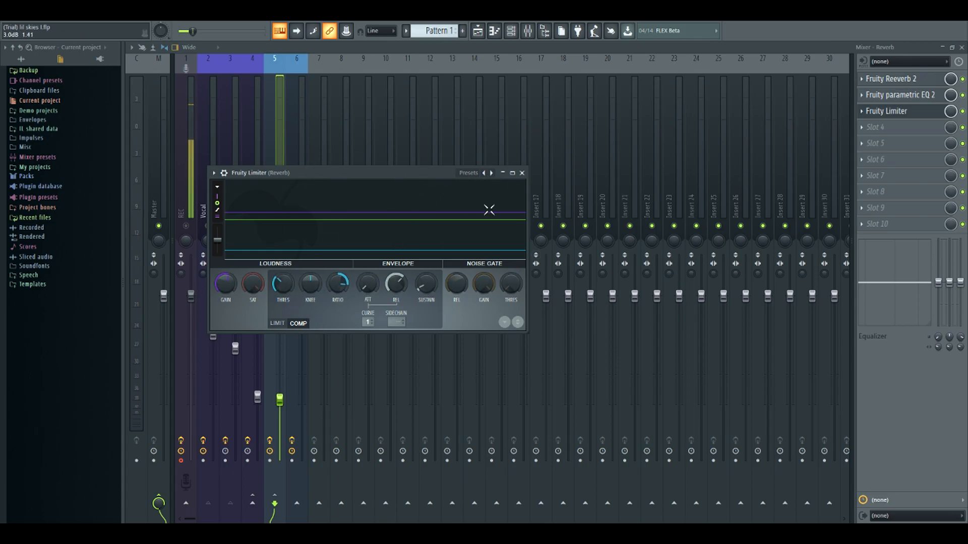
{"action": "left_click", "coordinate": [522, 173]}
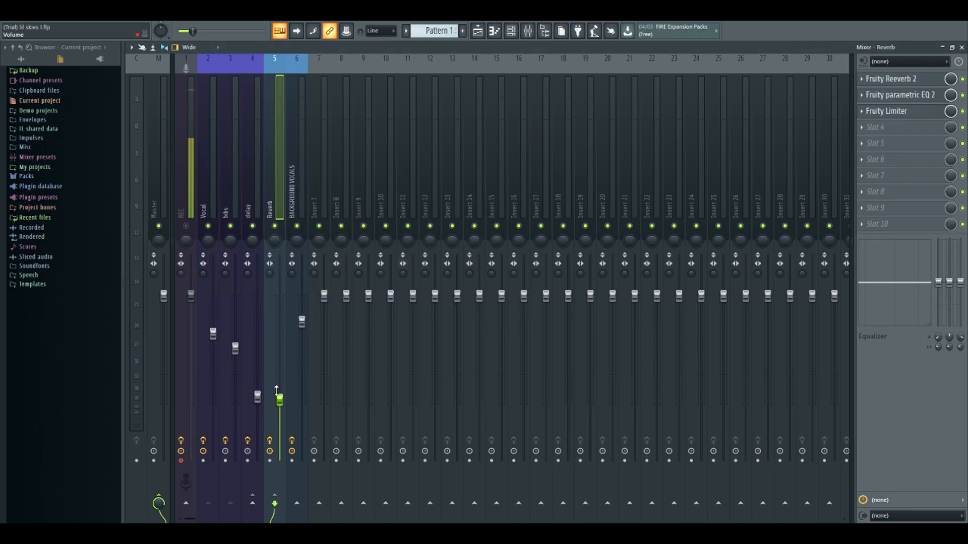
Review the delay and Vocal tracks and examine the Fruity parametric EQ 2 curve on the bibs track
{"action": "left_click", "coordinate": [261, 188]}
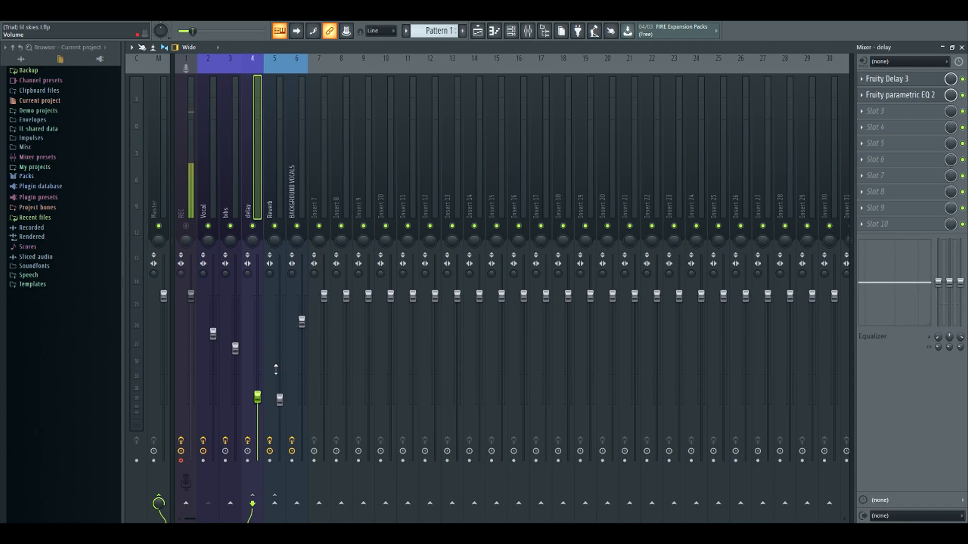
{"action": "left_click", "coordinate": [211, 220]}
{"action": "left_click", "coordinate": [230, 216]}
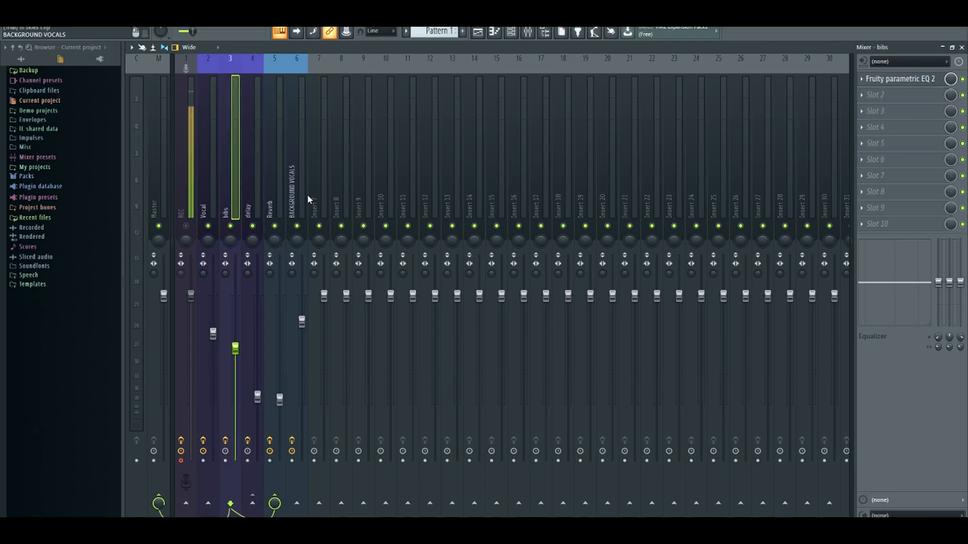
{"action": "left_click", "coordinate": [899, 79]}
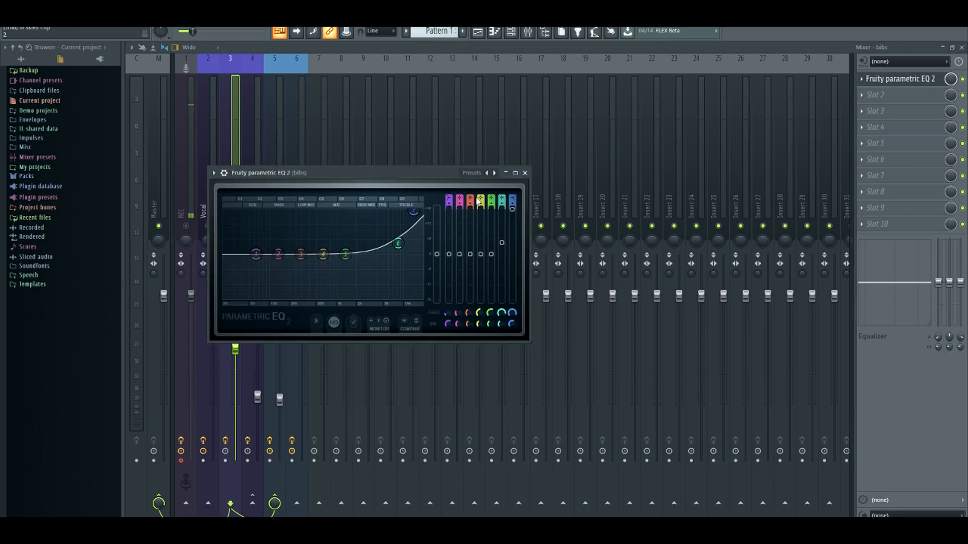
{"action": "left_click", "coordinate": [525, 174]}
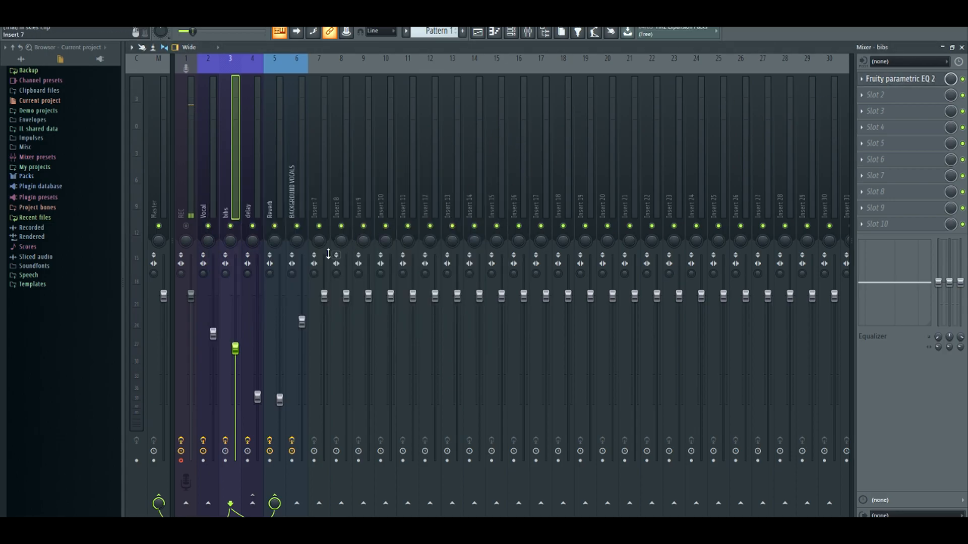
Examine the Fruity parametric EQ 2 curve on the BACKGROUND VOCALS track
{"action": "left_click", "coordinate": [297, 224]}
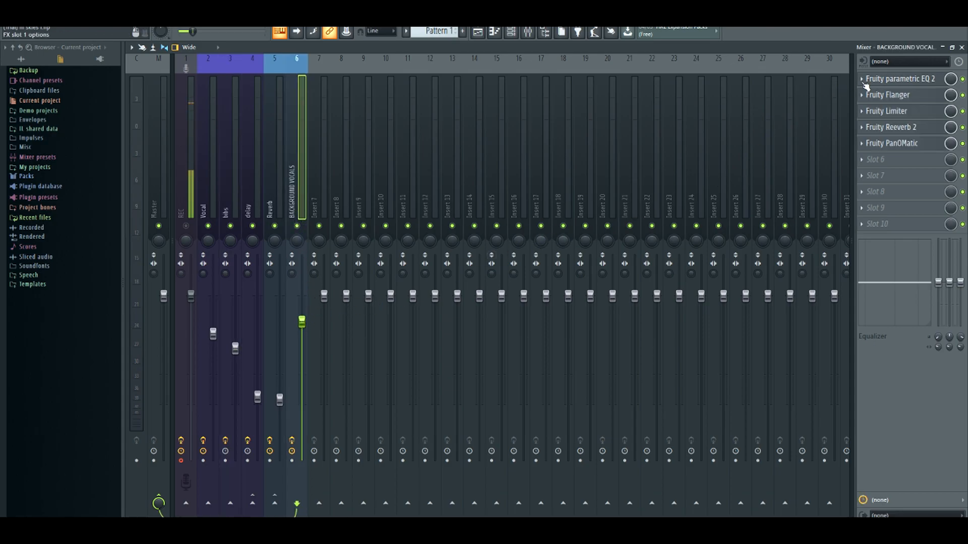
{"action": "left_click", "coordinate": [882, 79]}
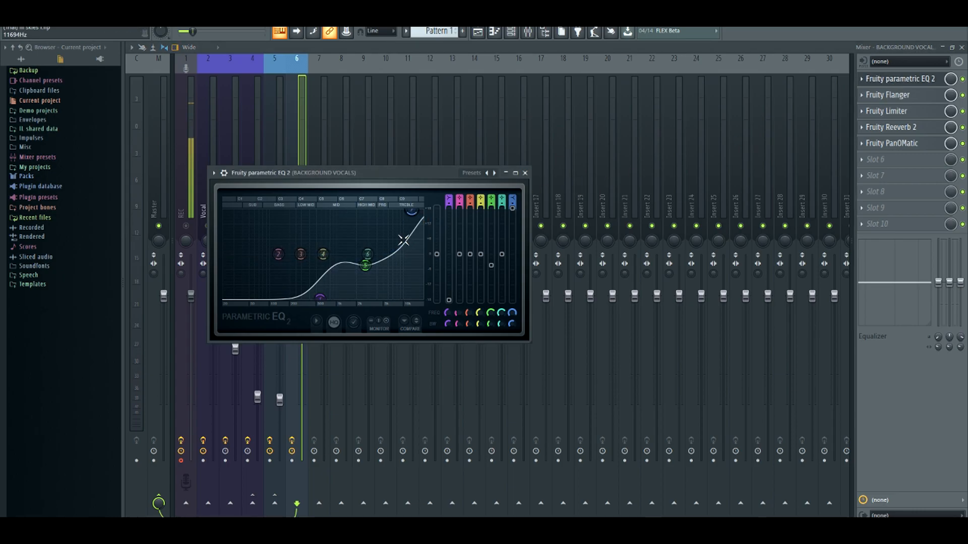
{"action": "left_click", "coordinate": [525, 174]}
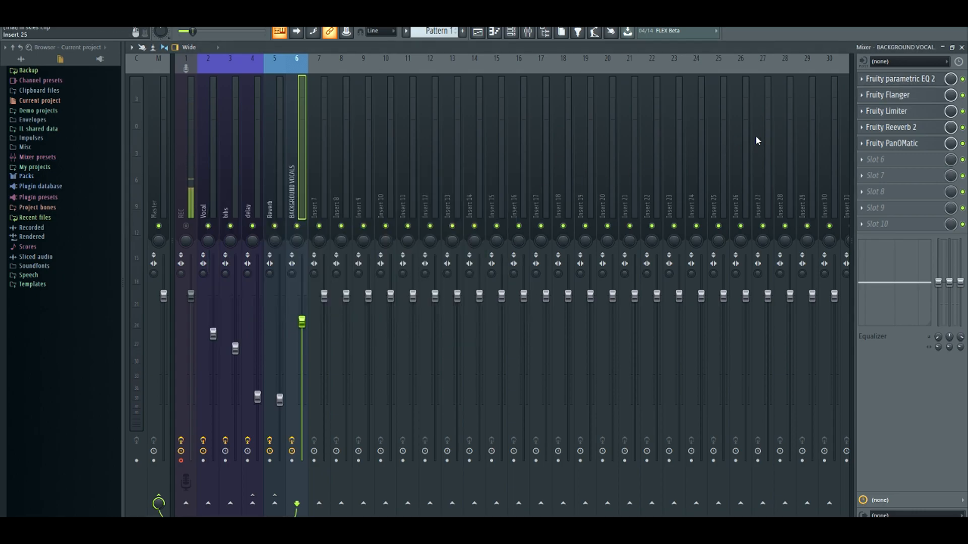
Examine the Fruity Flanger and Fruity Limiter settings on the BACKGROUND VOCALS track
{"action": "left_click", "coordinate": [905, 98]}
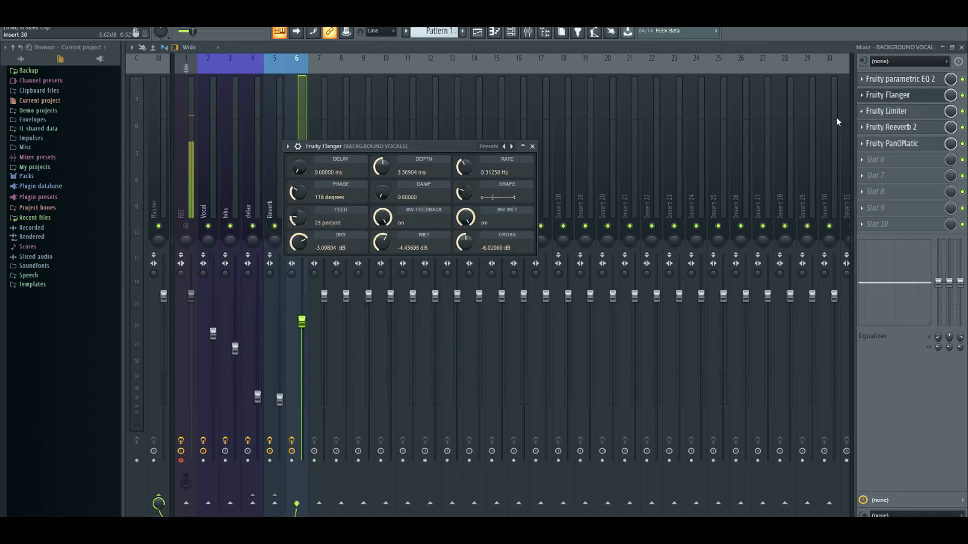
{"action": "left_click", "coordinate": [532, 146]}
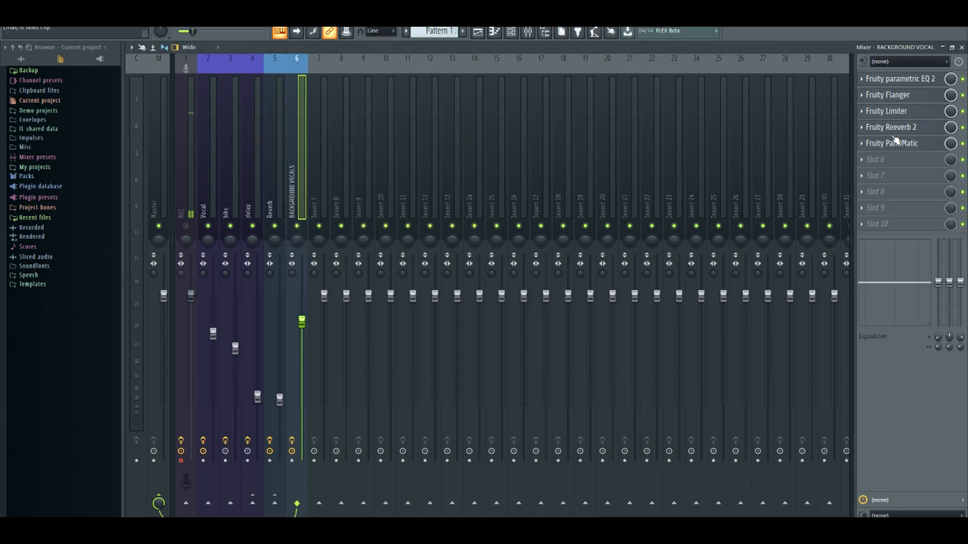
{"action": "left_click", "coordinate": [912, 112]}
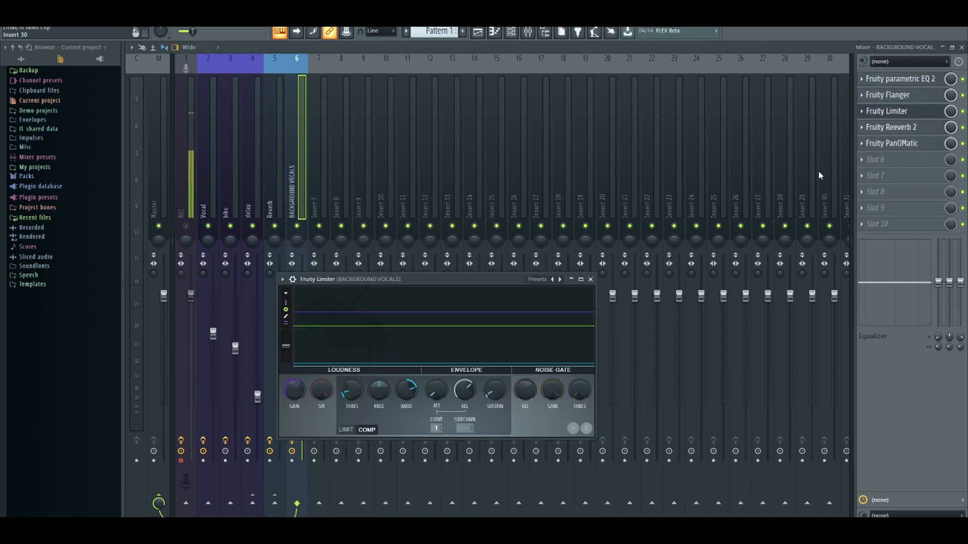
{"action": "left_click", "coordinate": [591, 280]}
Examine the Fruity Reeverb 2 and Fruity PanOMatic settings on the BACKGROUND VOCALS track
{"action": "left_click", "coordinate": [890, 128]}
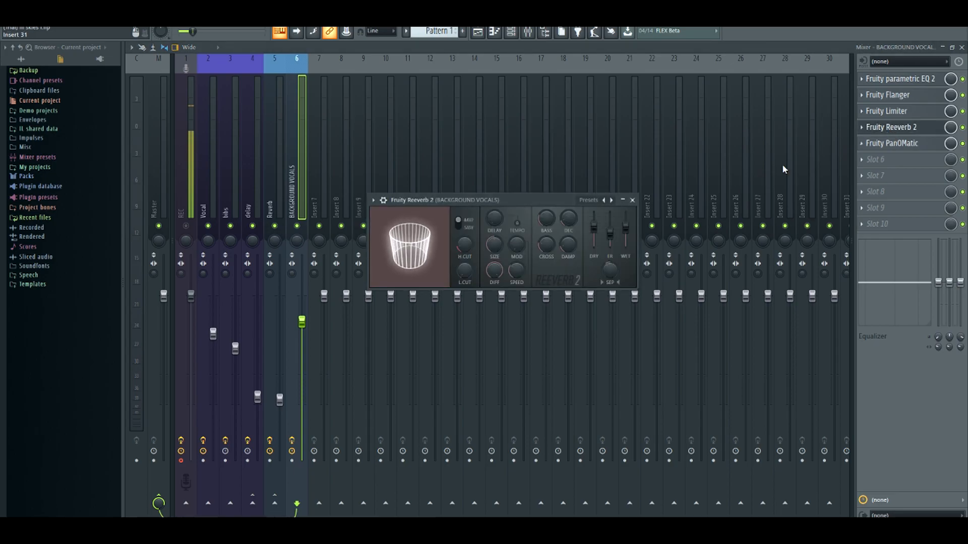
{"action": "left_click", "coordinate": [632, 201]}
{"action": "left_click", "coordinate": [892, 143]}
{"action": "left_click", "coordinate": [907, 199]}
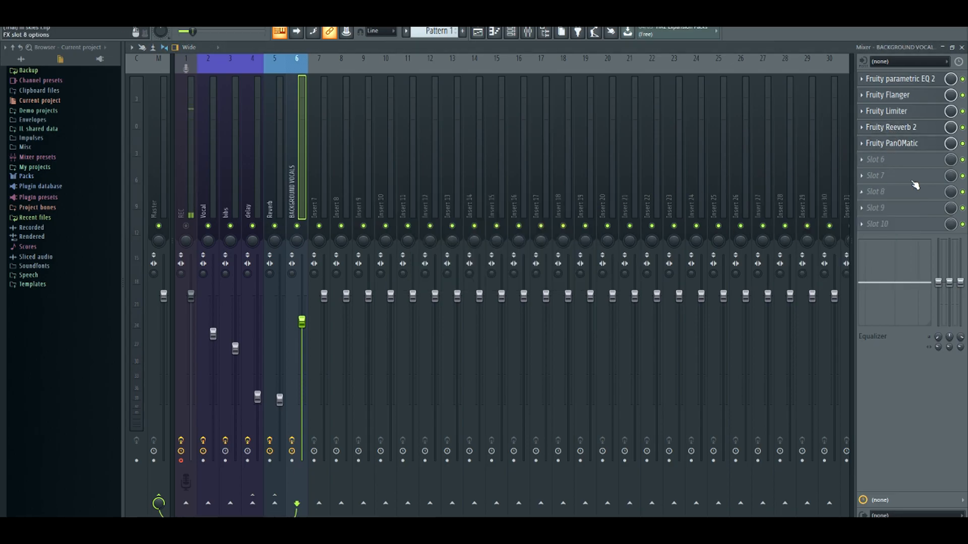
Select the REC track in the mixer and close the mixer to get back to the playlist arrangement
{"action": "left_click", "coordinate": [188, 206]}
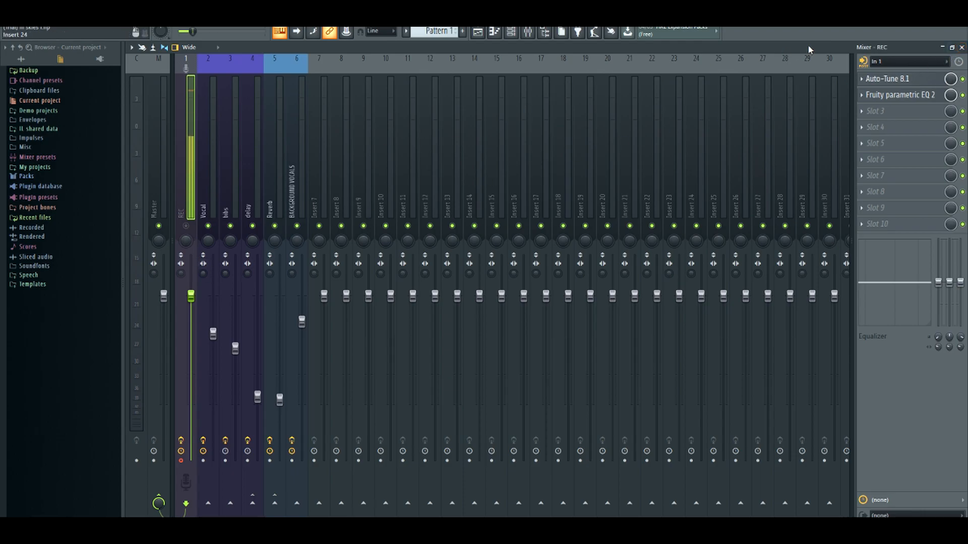
{"action": "left_click", "coordinate": [962, 48]}
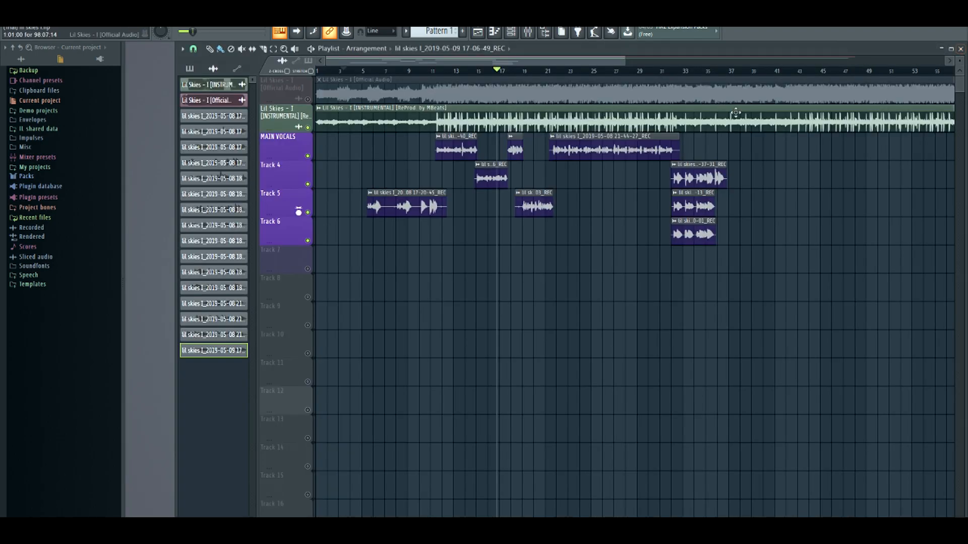